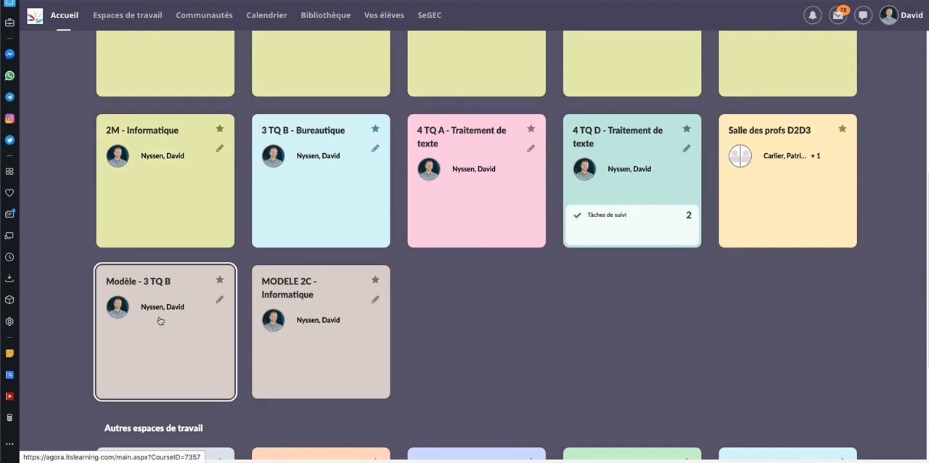
Open the Modèle - 3 TQ B workspace and start a new Devoir in its resources
left_click(161, 320)
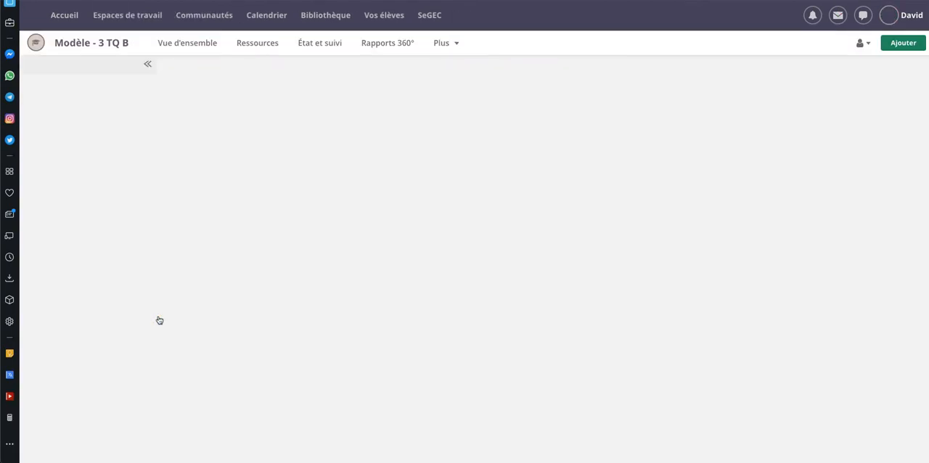
left_click(262, 47)
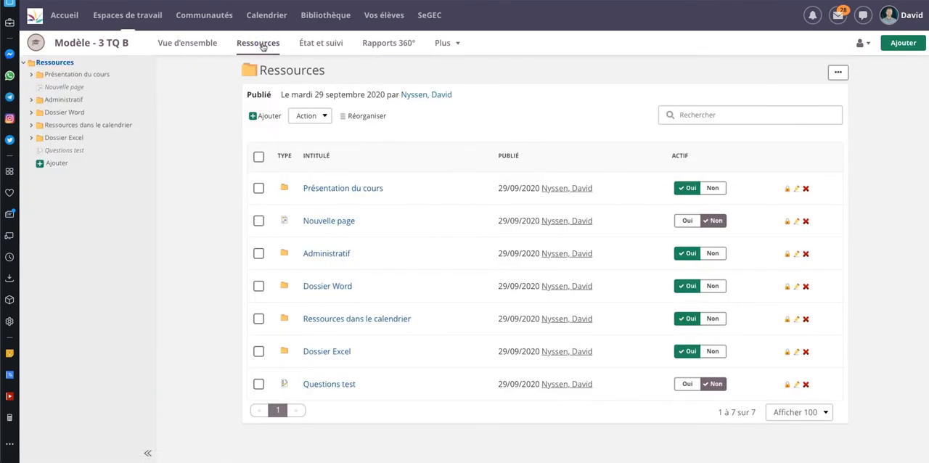
left_click(267, 118)
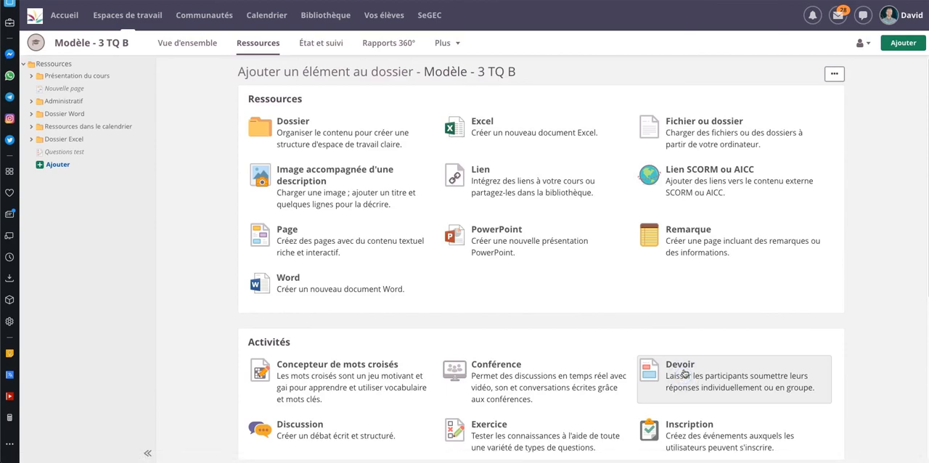
left_click(684, 373)
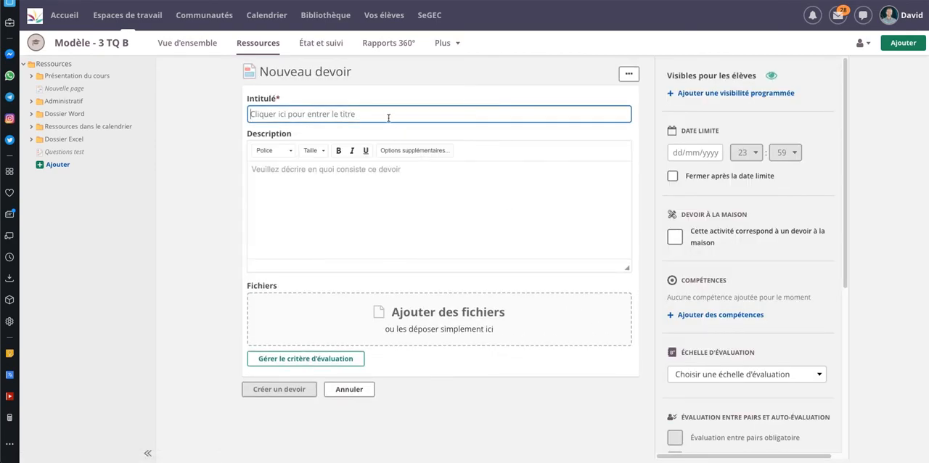
Title the new assignment "Comparatif entre deux réseaux sociaux"
left_click(388, 118)
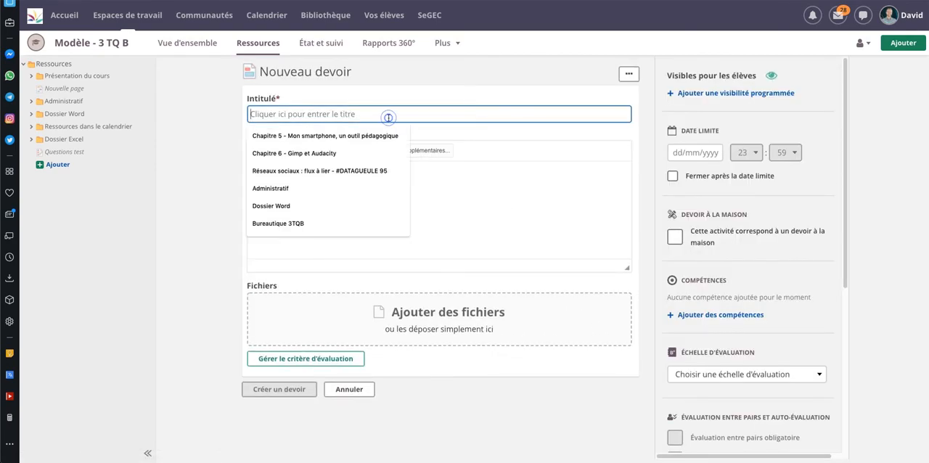
left_click(218, 104)
left_click(275, 113)
type("C")
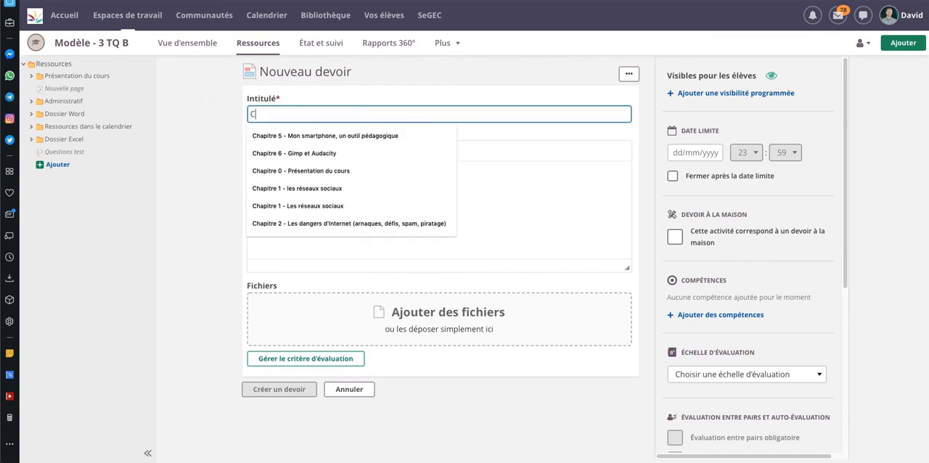
type("omparatif entre deux réé")
key("BackSpace")
type("seaux sociaux")
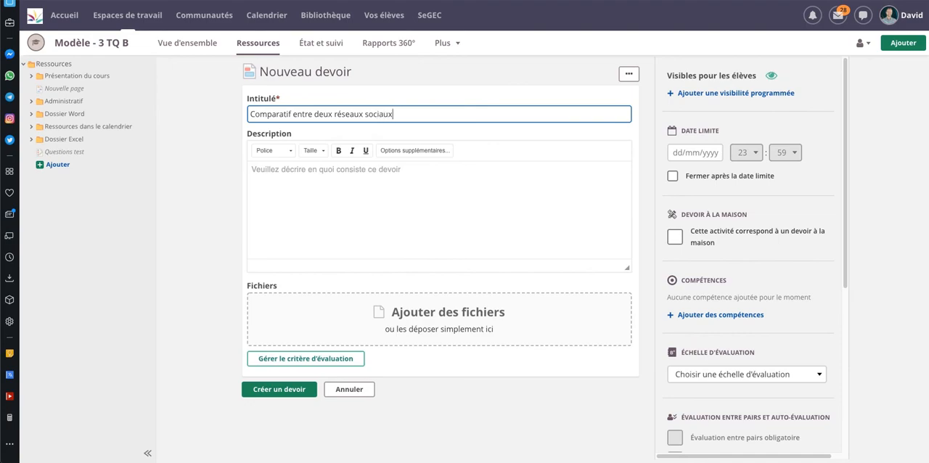
Enter the description "Réalise un comparatif entre Facebook et Instagram" and show the description editor's additional options
left_click(315, 173)
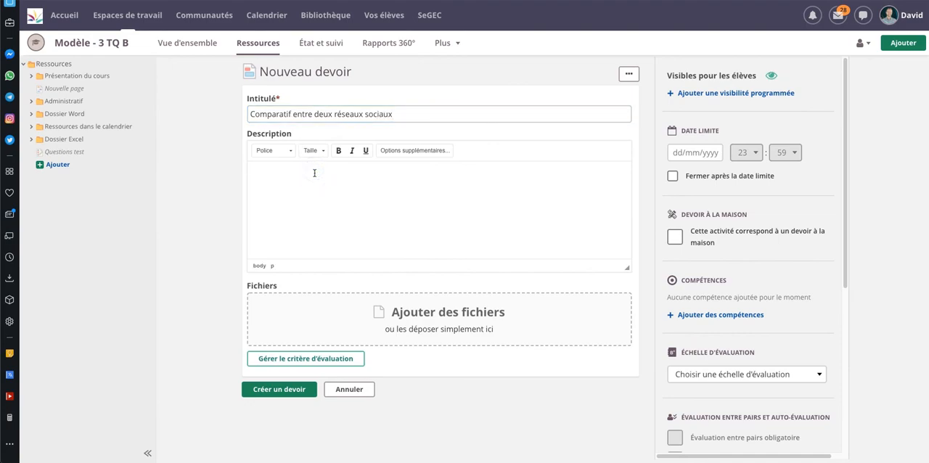
type("Réalise un comparatif entre Facebook et Ins")
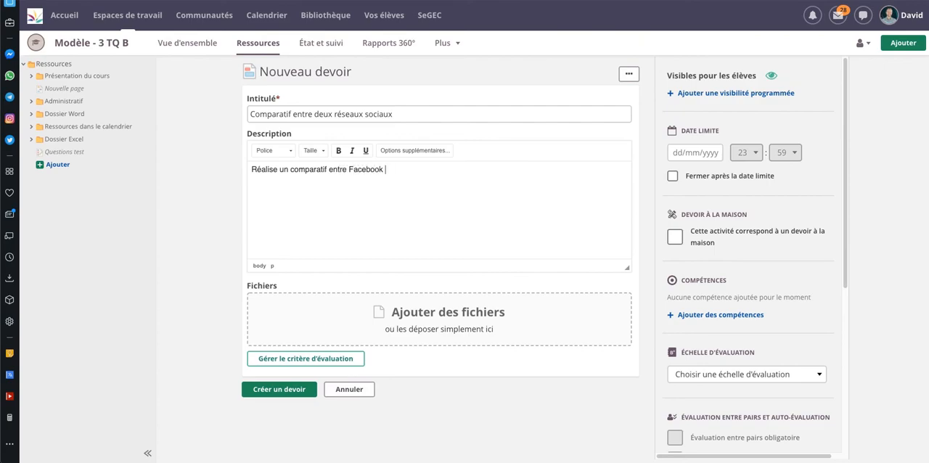
type("tagram")
left_click(424, 151)
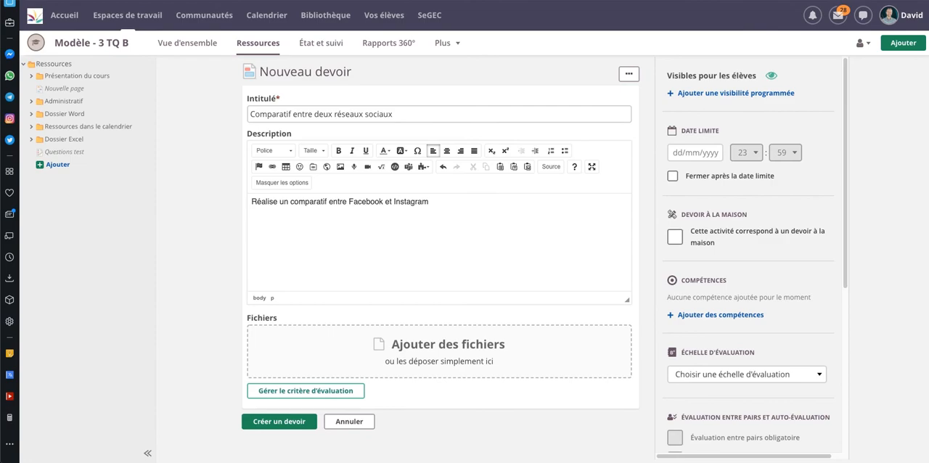
Attach the file Devoir. 1.docx to the assignment and have a copy made for each student
left_click_drag(902, 145, 411, 349)
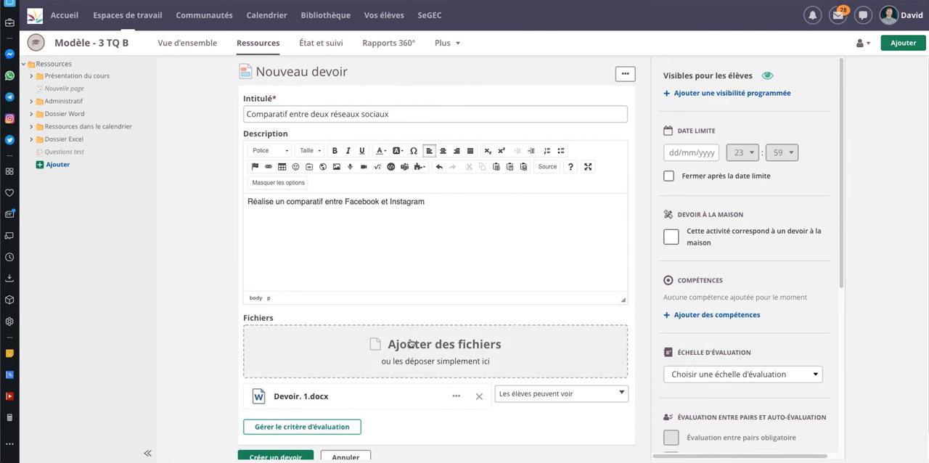
scroll(370, 386, "down", 1)
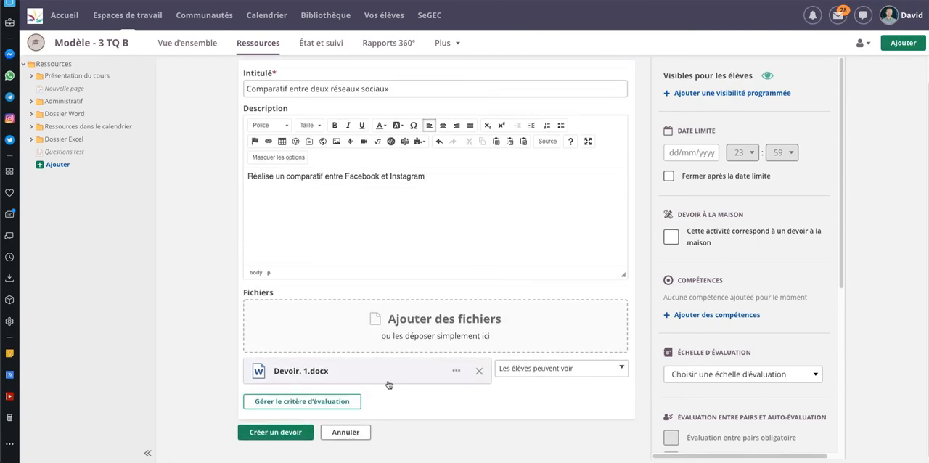
left_click(570, 370)
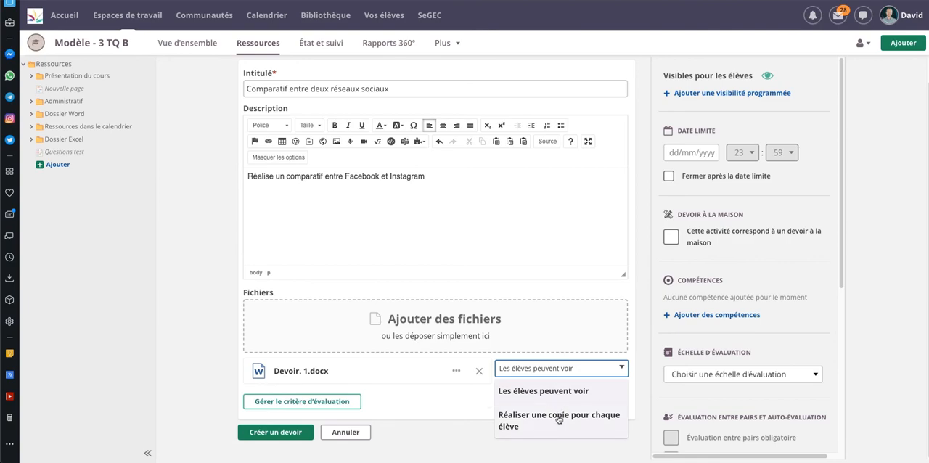
left_click(558, 419)
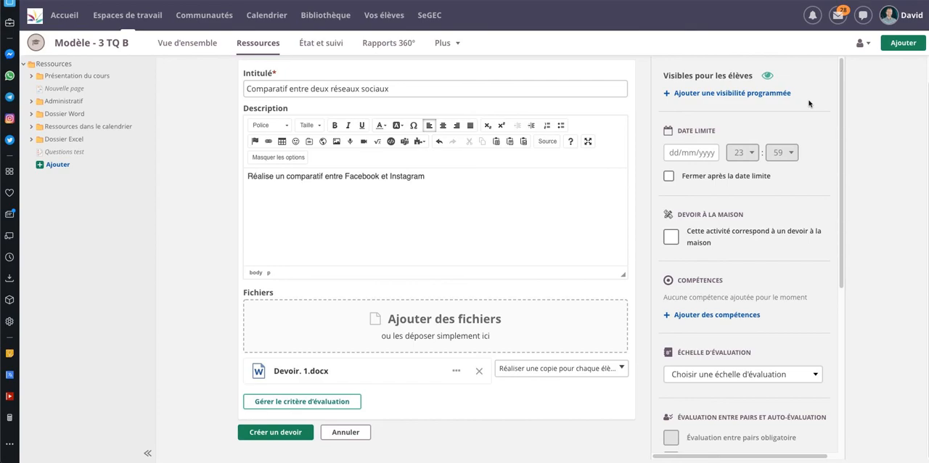
Set the assignment's deadline to 06/10/2020 and have it close after the deadline
left_click(705, 152)
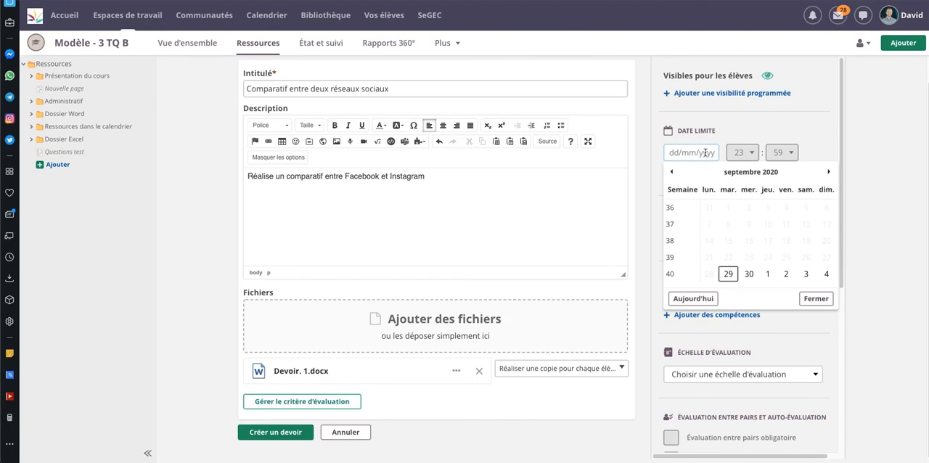
left_click(767, 274)
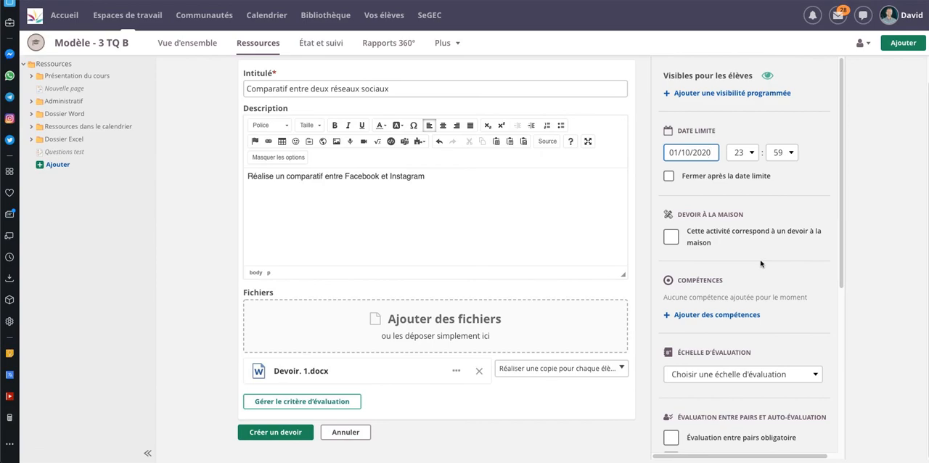
left_click(705, 154)
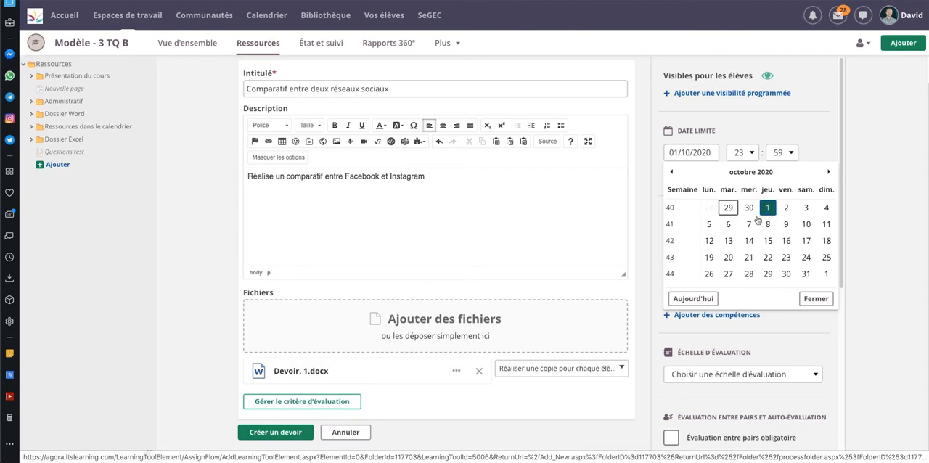
left_click(728, 225)
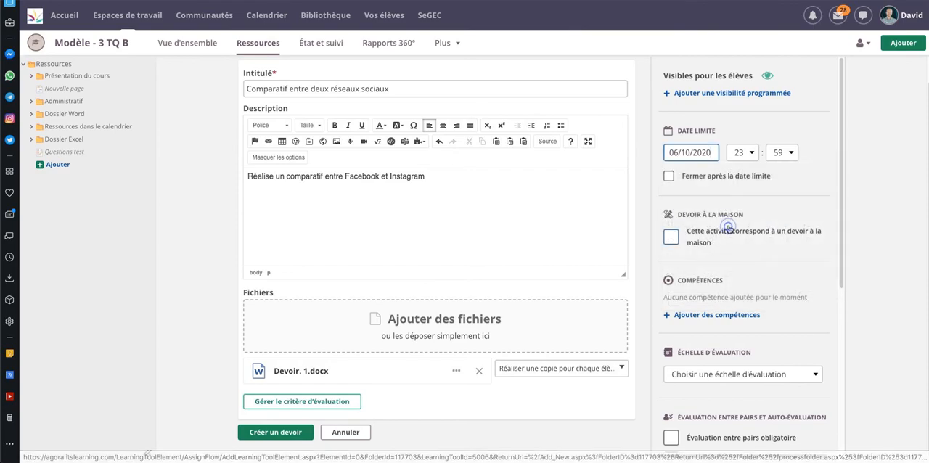
left_click(668, 177)
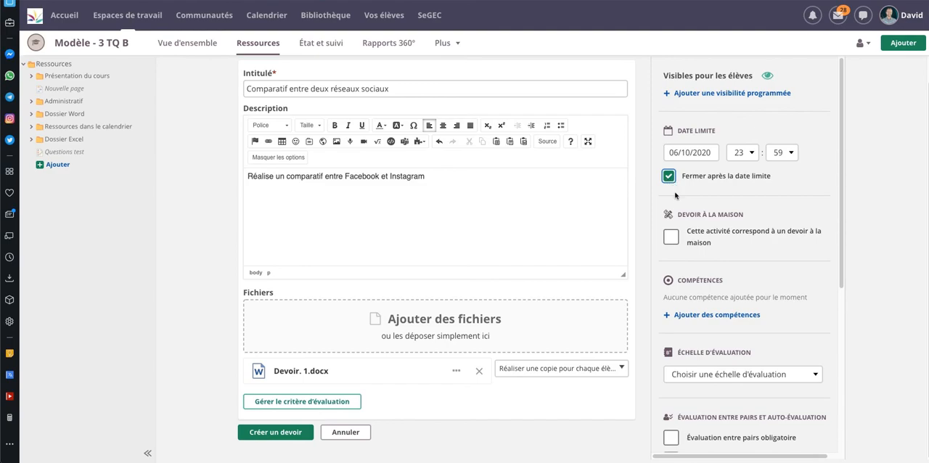
left_click(535, 433)
Add the competency "Savoir respecter les consignes données." to the assignment
left_click(709, 315)
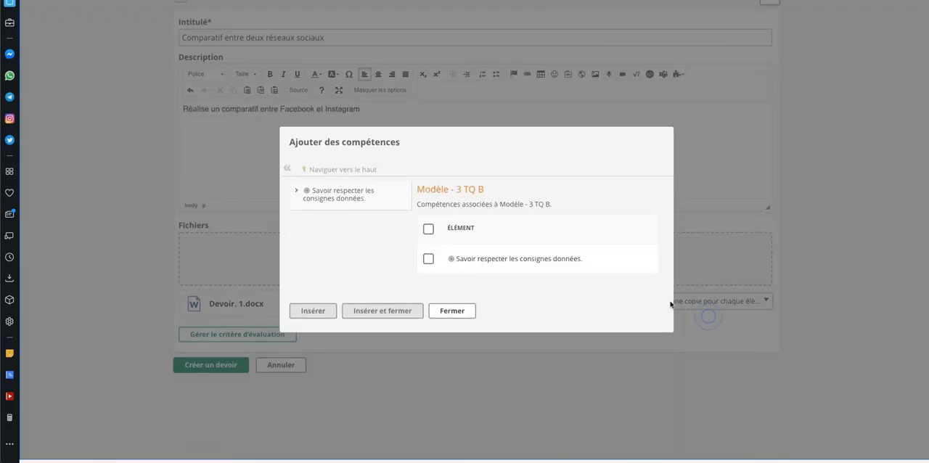
left_click(428, 258)
left_click(360, 312)
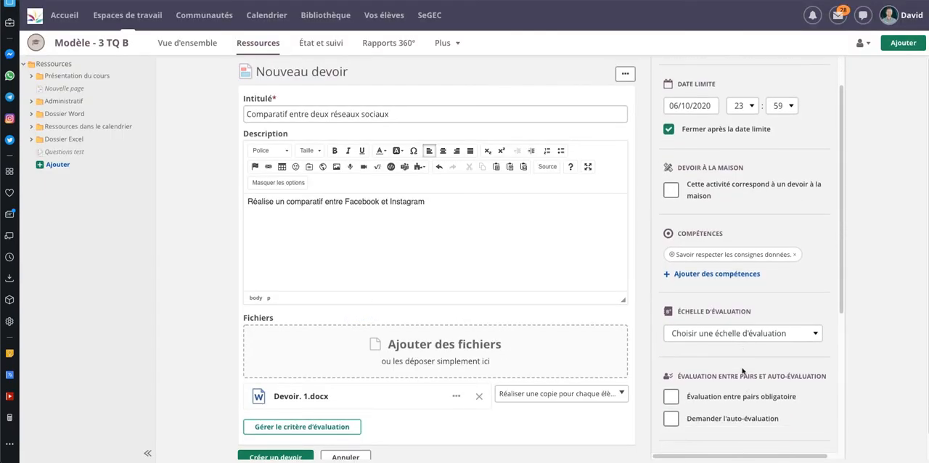
Set the assignment's grading scale to Notes 0 - 20 and hide the results from students
scroll(742, 370, "down", 1)
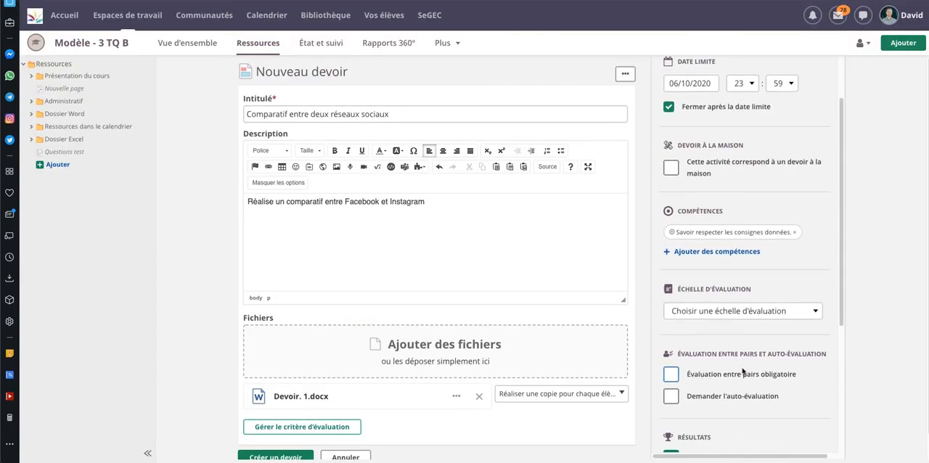
left_click(757, 312)
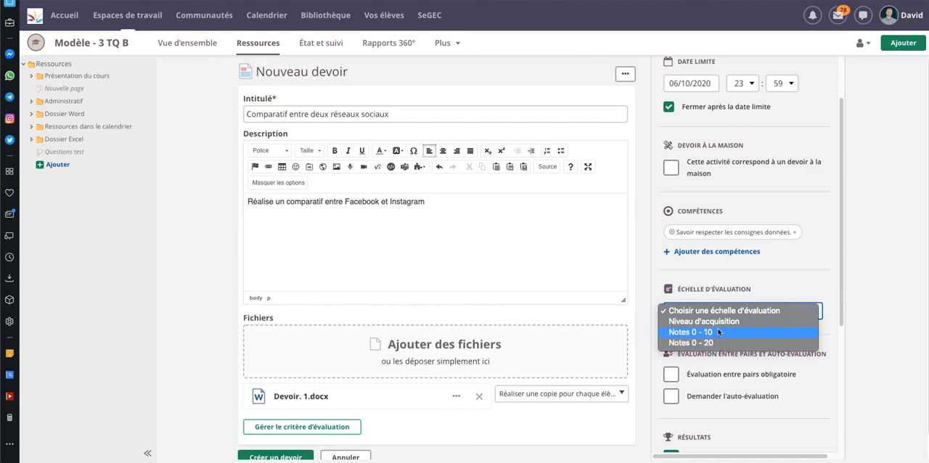
left_click(720, 344)
scroll(732, 353, "down", 3)
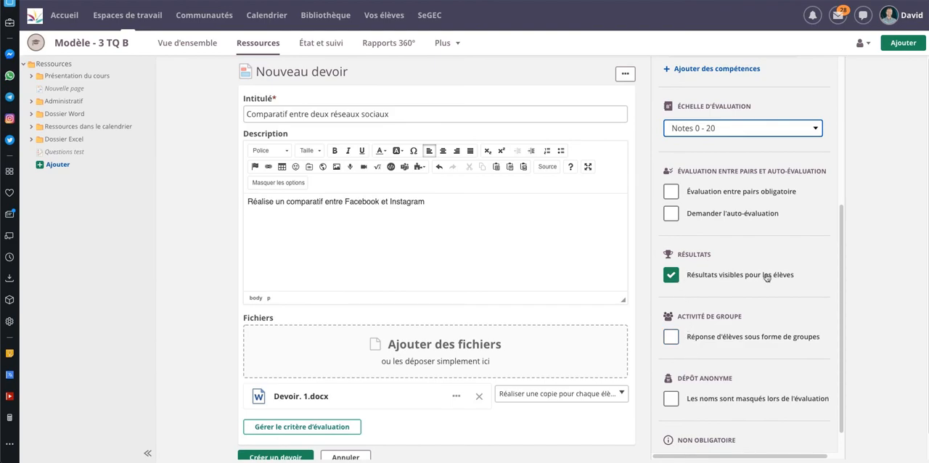
left_click(671, 276)
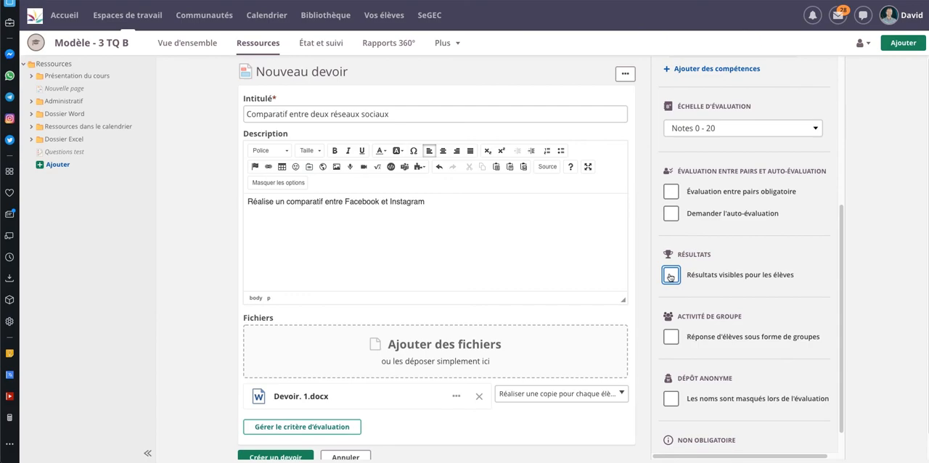
scroll(685, 331, "down", 1)
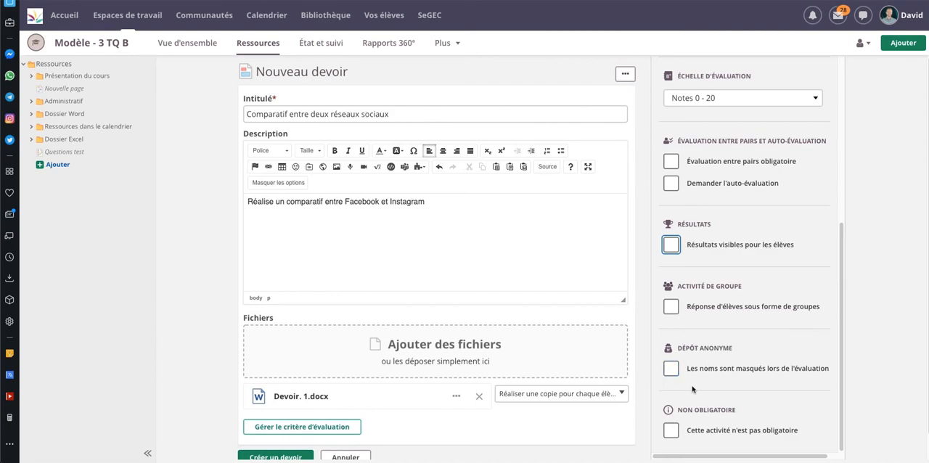
left_click(671, 369)
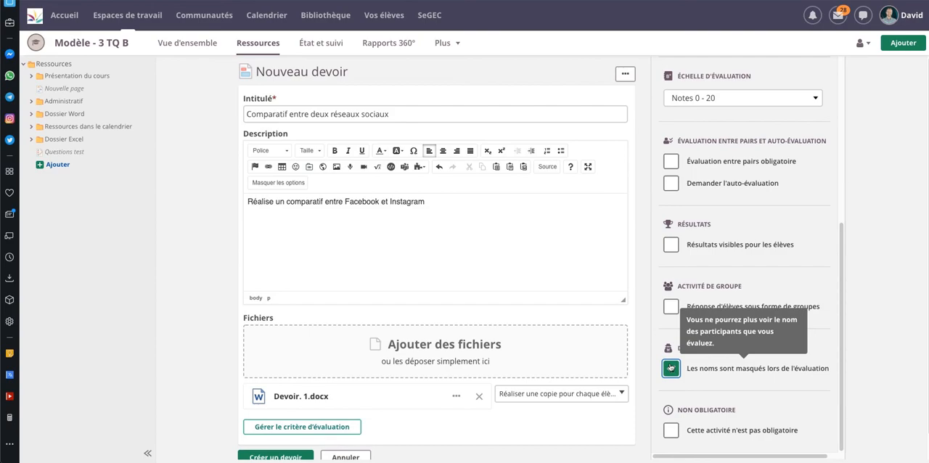
left_click(671, 367)
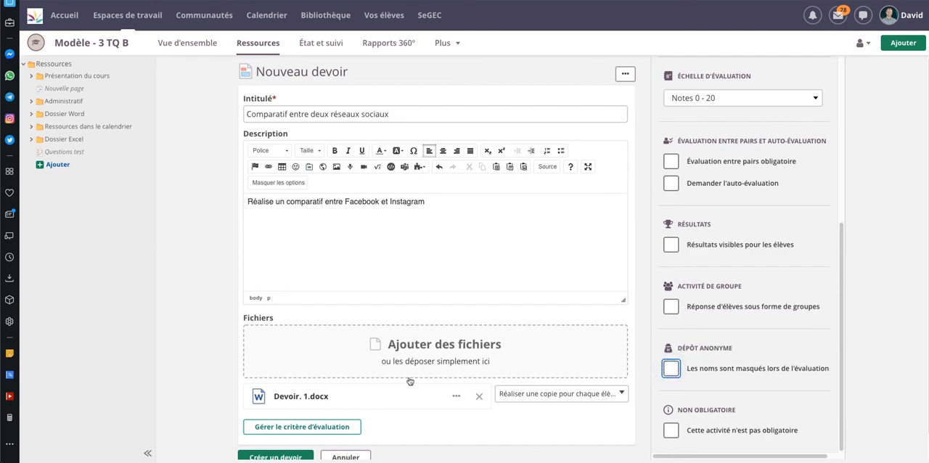
Create the assignment with the configured settings
scroll(402, 380, "down", 1)
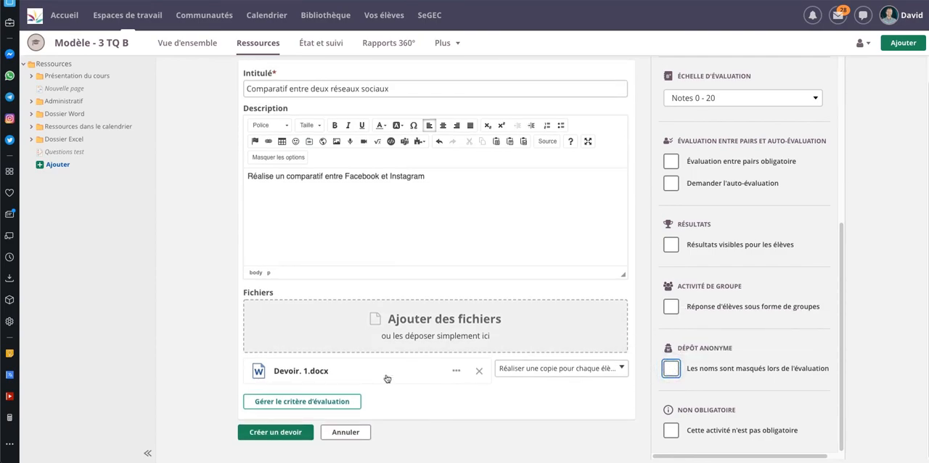
left_click(289, 434)
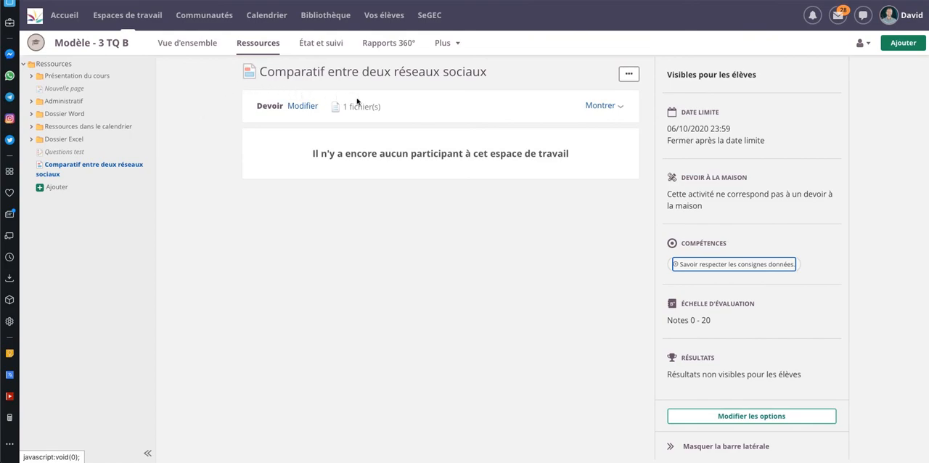
Open the properties and functions settings of the Modèle - 3 TQ B workspace
left_click(457, 45)
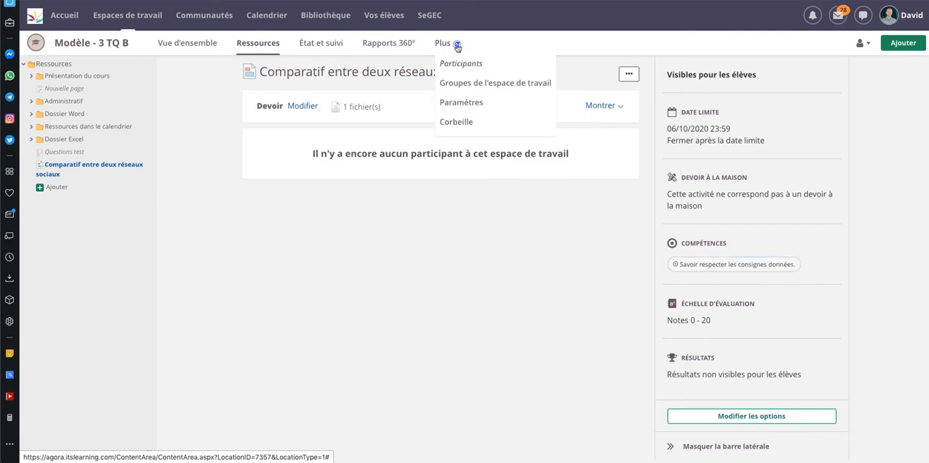
left_click(469, 102)
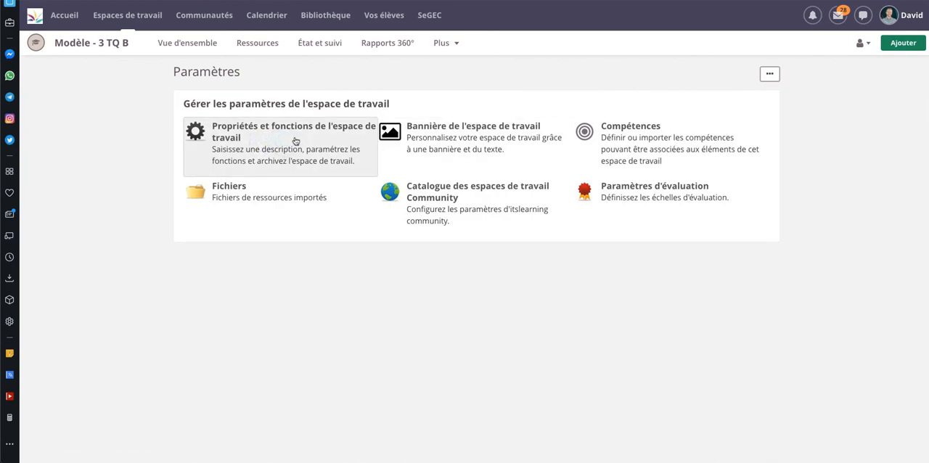
left_click(295, 141)
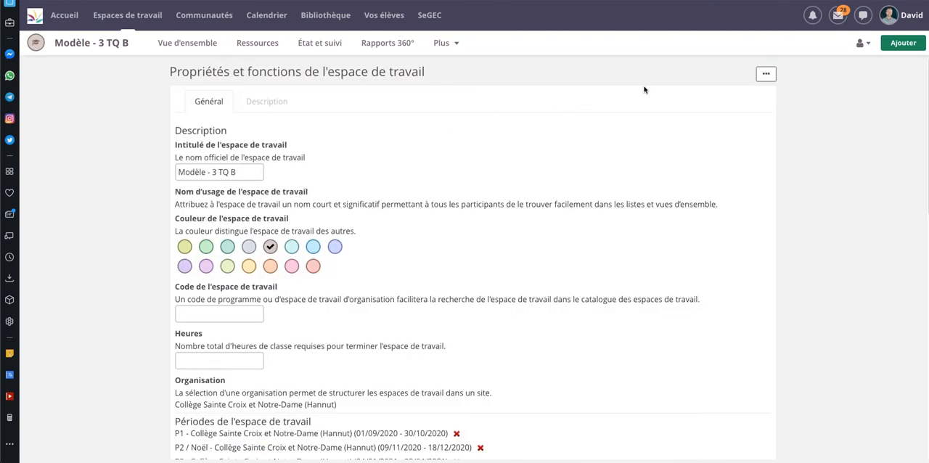
Apply this template to the workspaces that already received it, adding new assessments and categories to them
left_click(764, 74)
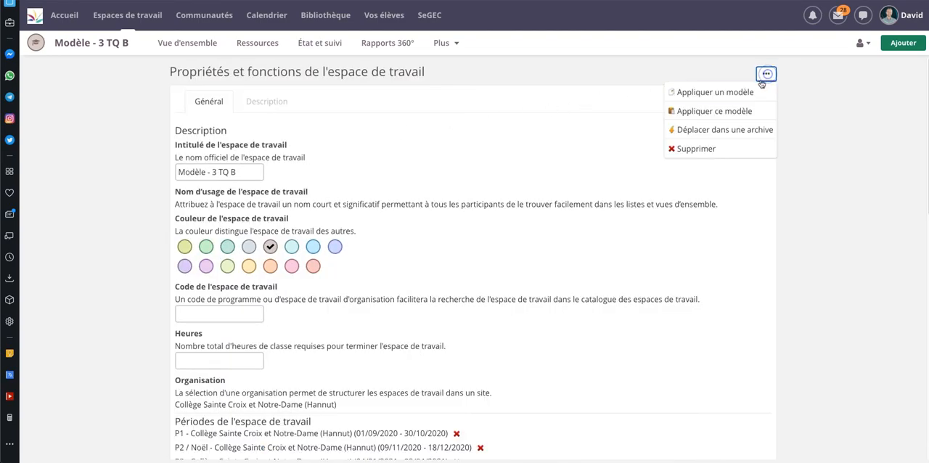
left_click(725, 113)
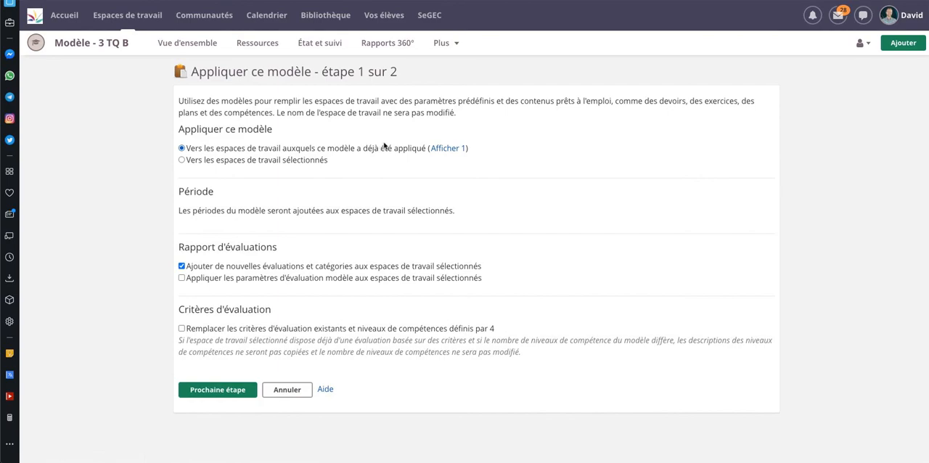
left_click(443, 148)
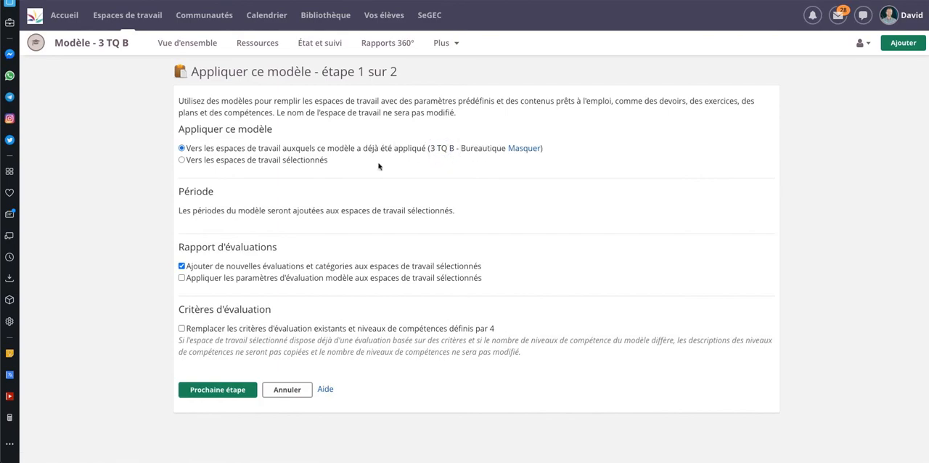
left_click(226, 389)
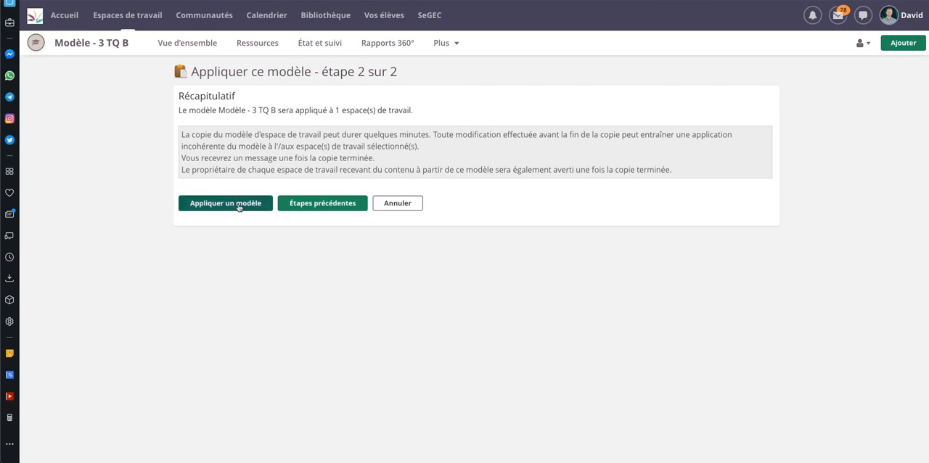
left_click(239, 205)
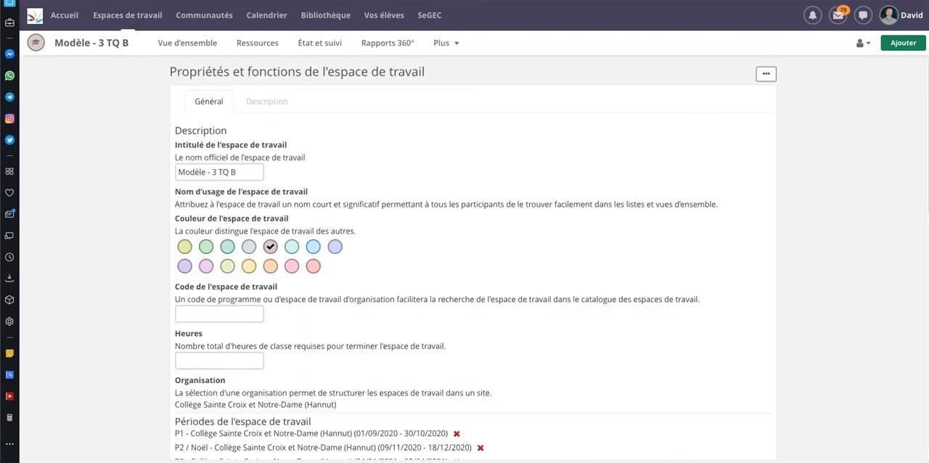
Return to the home page and open the 3 TQ B - Bureautique workspace
left_click(72, 16)
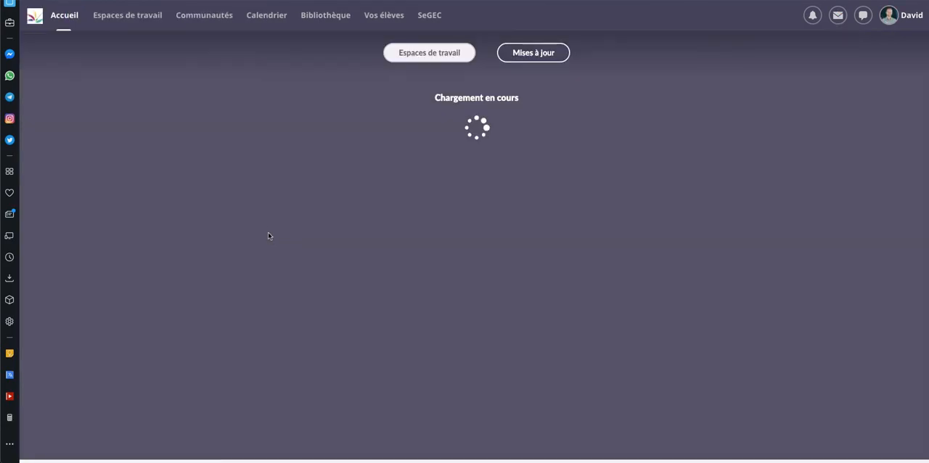
scroll(338, 276, "down", 1)
scroll(338, 276, "down", 3)
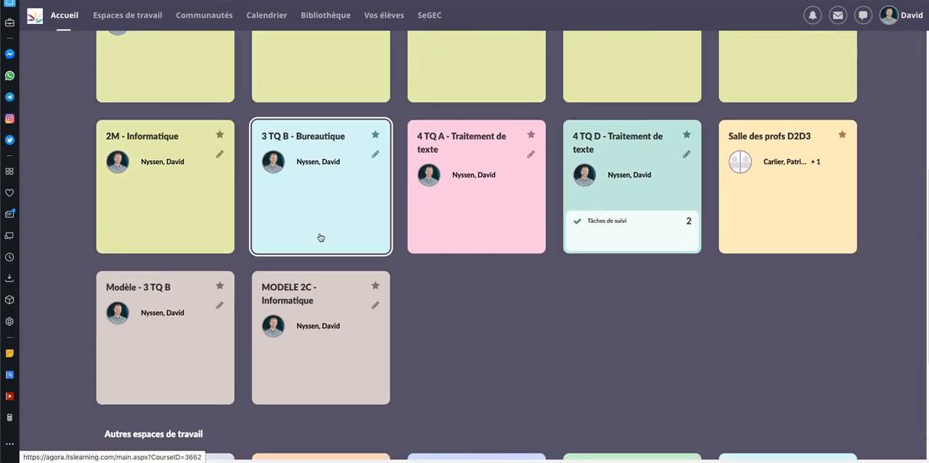
left_click(314, 206)
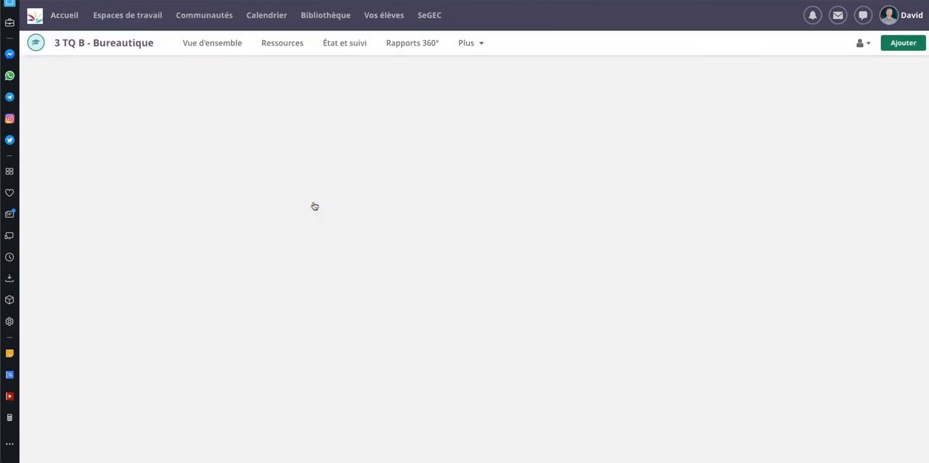
Check the class workspace's resources for the copied assignment Comparatif entre deux réseaux sociaux
left_click(295, 48)
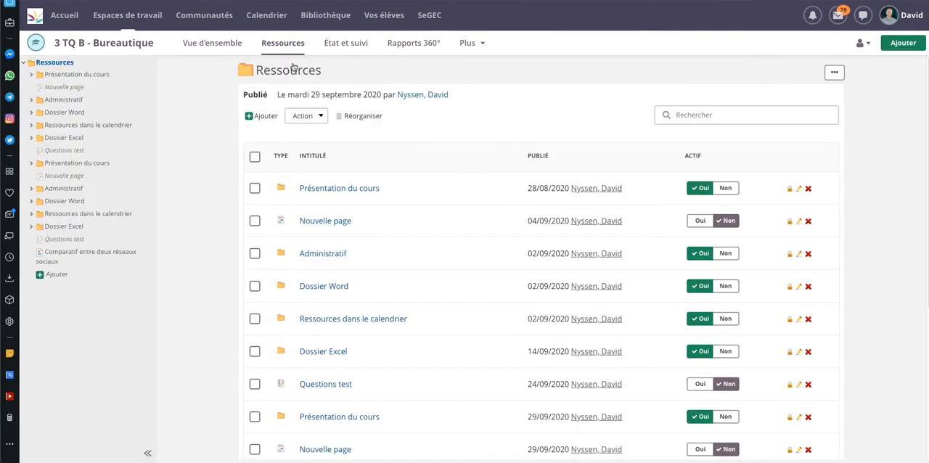
scroll(342, 245, "down", 5)
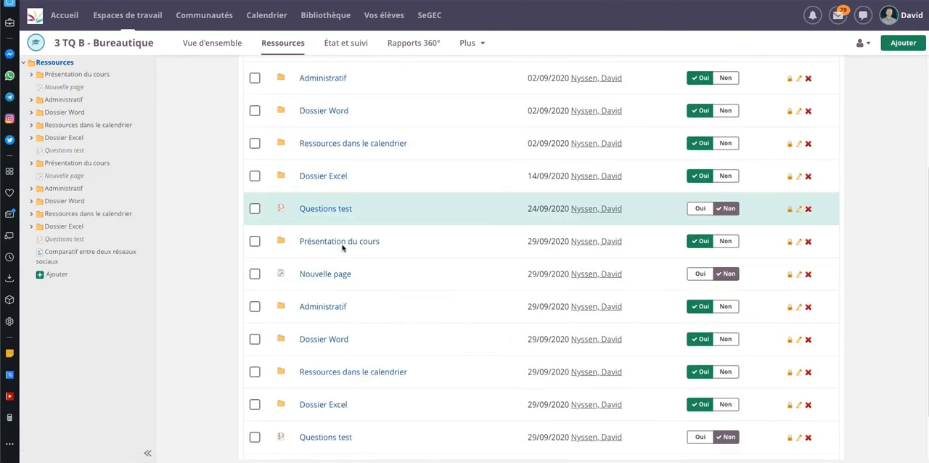
scroll(342, 248, "down", 1)
scroll(343, 249, "down", 1)
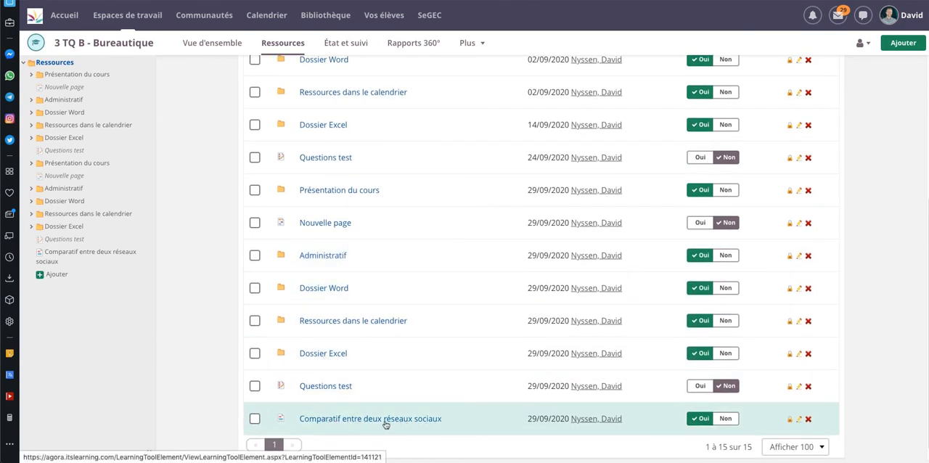
scroll(375, 417, "up", 6)
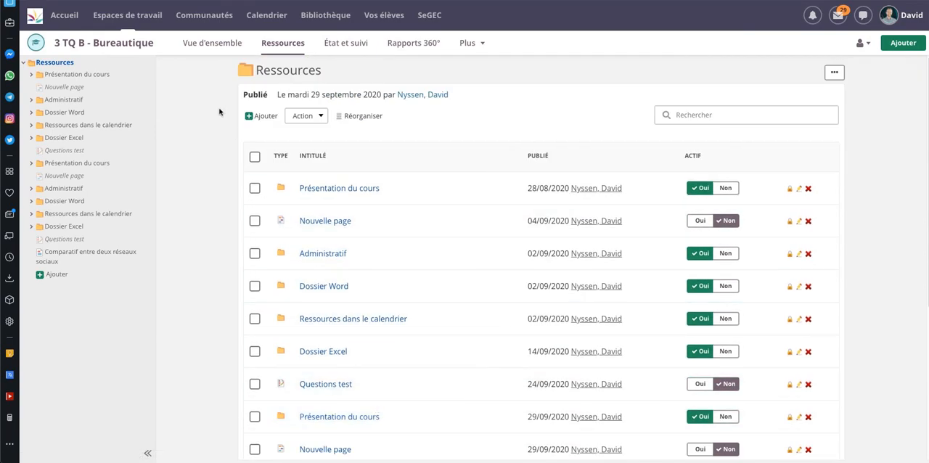
Write the update "Devoir numéro 1." in the news section of the 3 TQ B - Bureautique overview
left_click(206, 44)
left_click(208, 44)
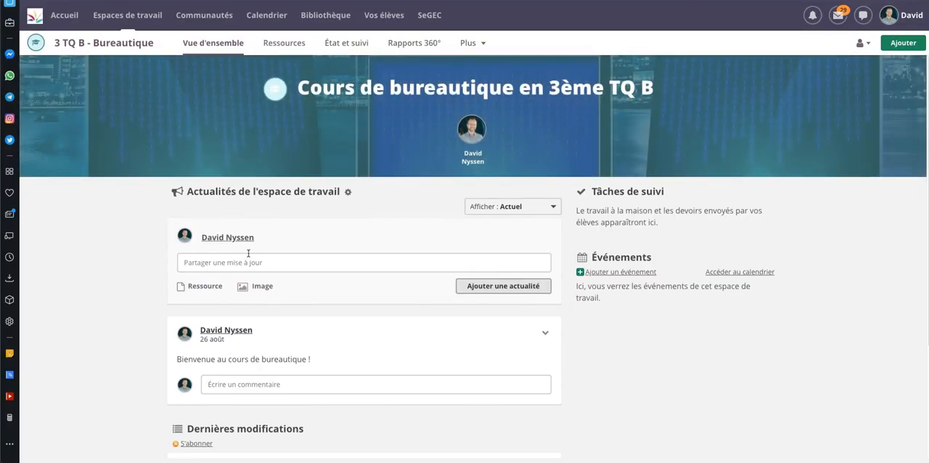
left_click(288, 264)
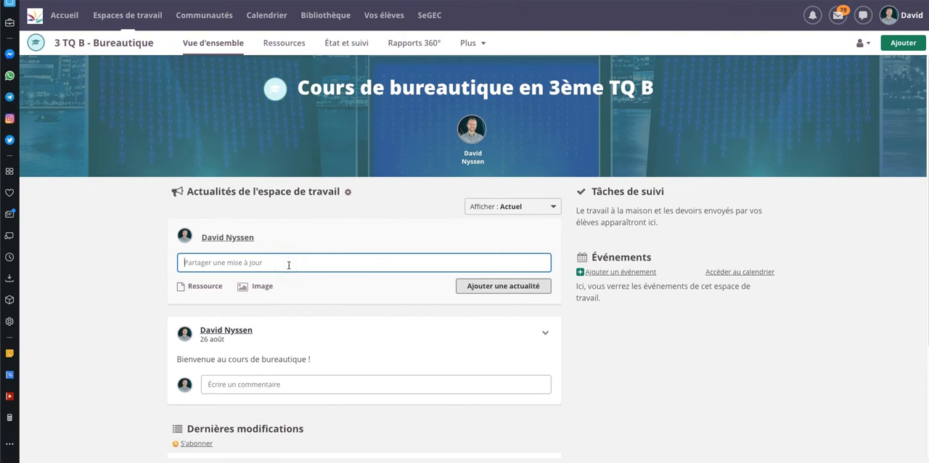
type("De")
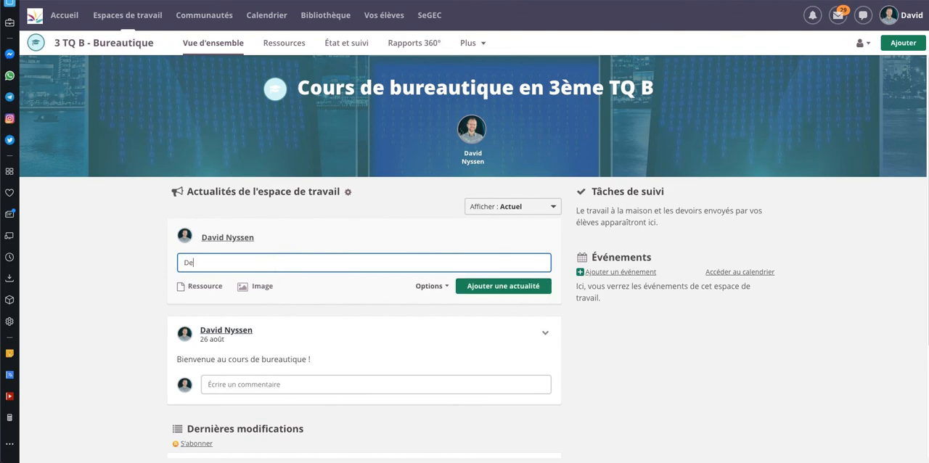
type("voir numéro 1.")
Attach the resource Comparatif entre deux réseaux sociaux to the news update
left_click(206, 287)
scroll(275, 265, "down", 2)
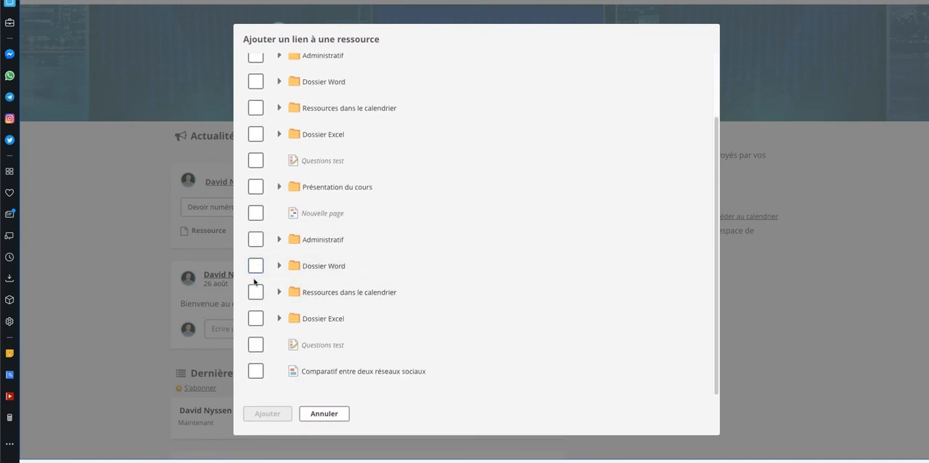
left_click(256, 371)
left_click(267, 414)
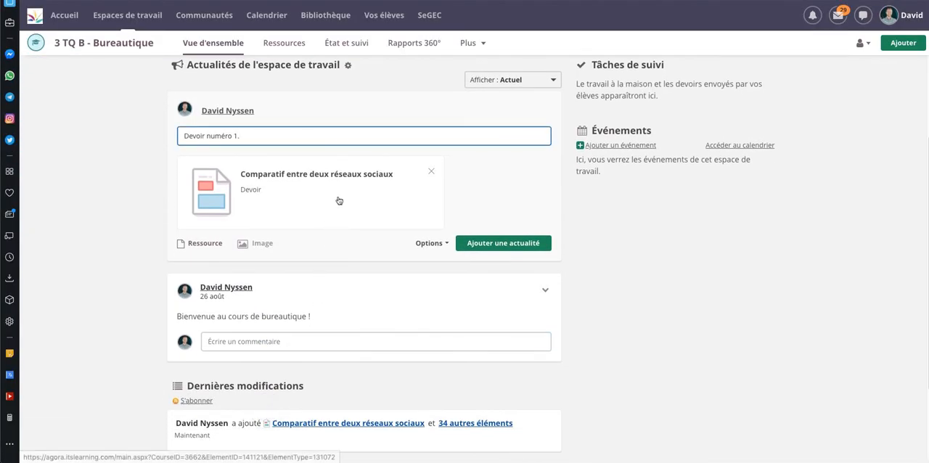